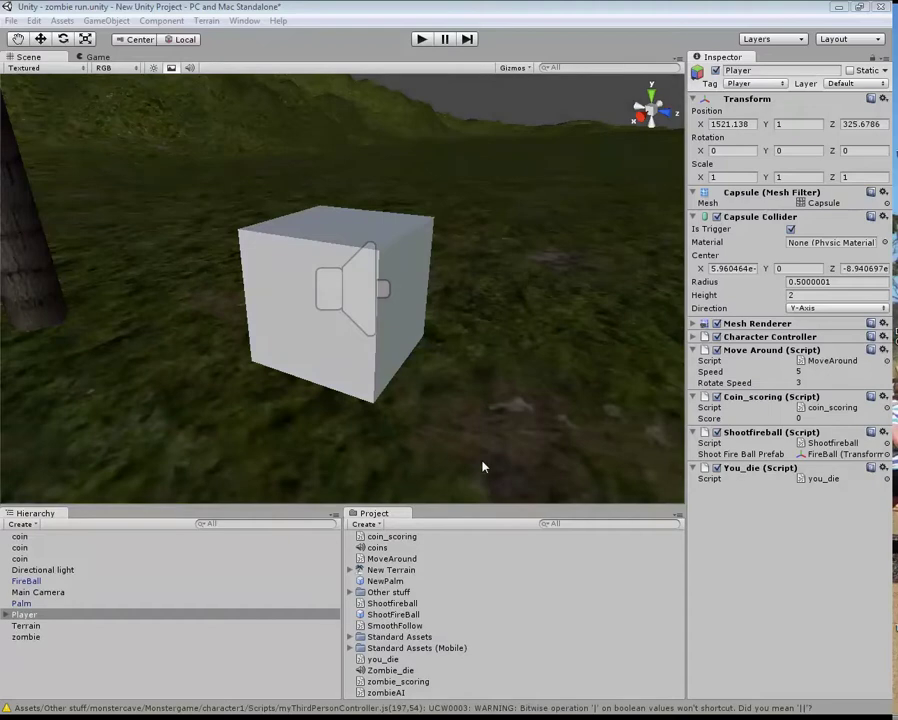
- Preview the coins sound clip, then select the Other stuff folder
click(376, 549)
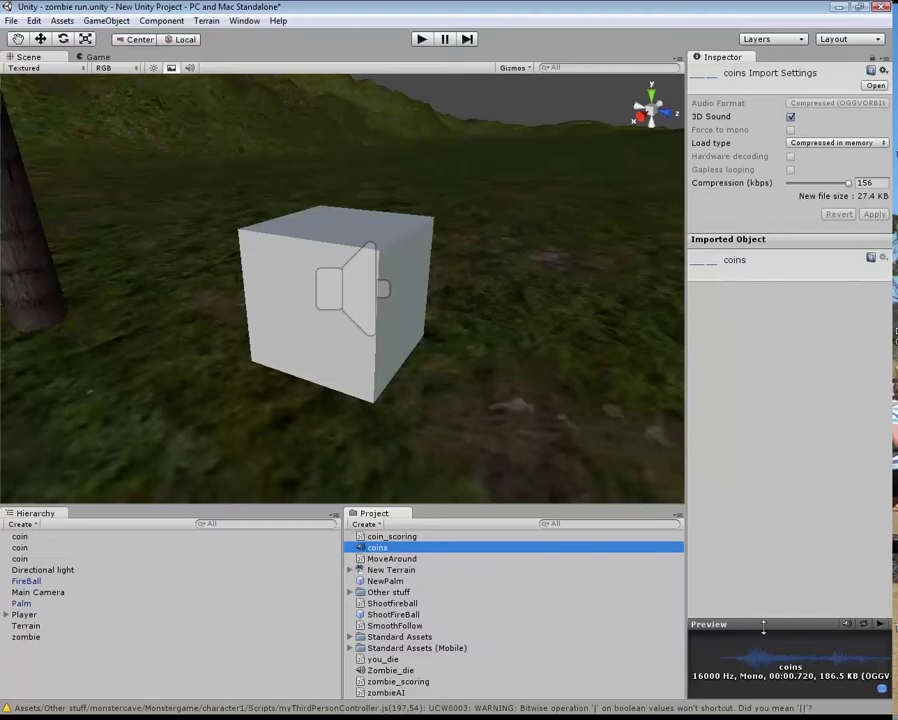
click(879, 625)
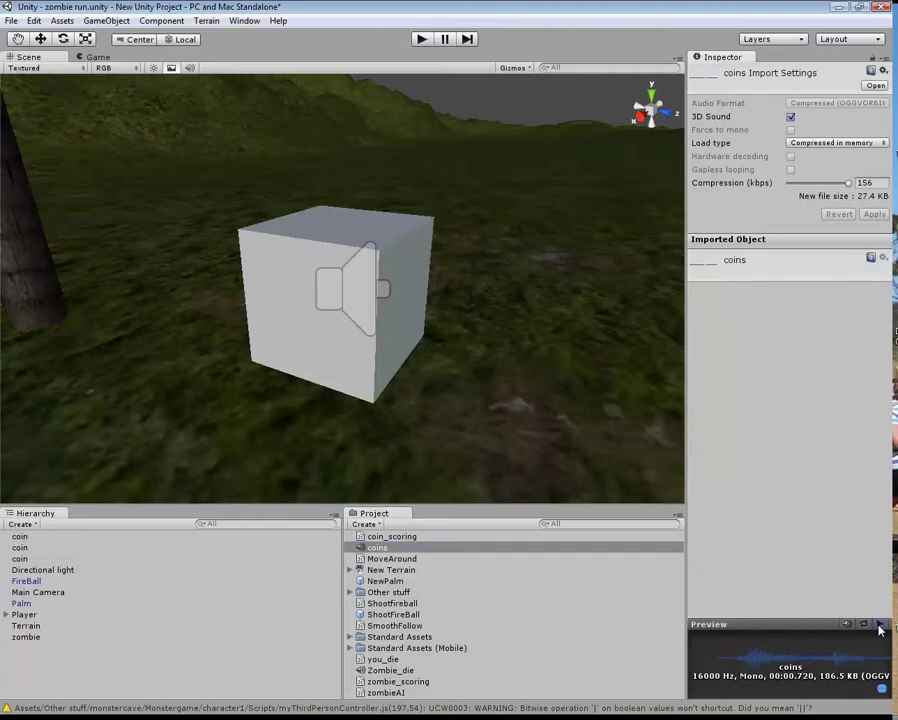
click(552, 596)
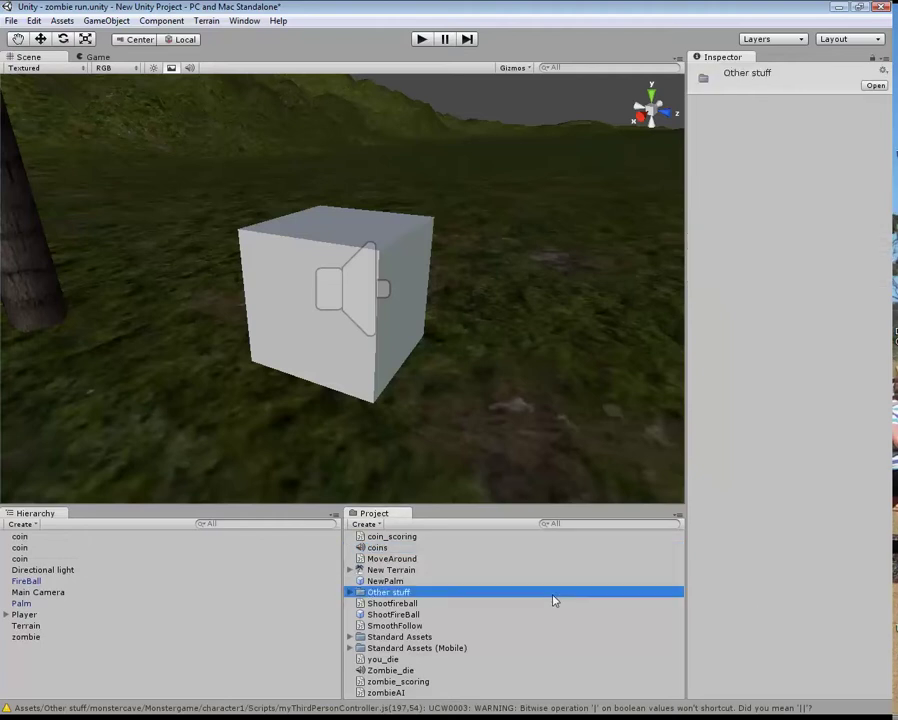
- In coin_scoring, declare var AudioClip; on line 3 and add audio.Play(); on line 11
click(409, 538)
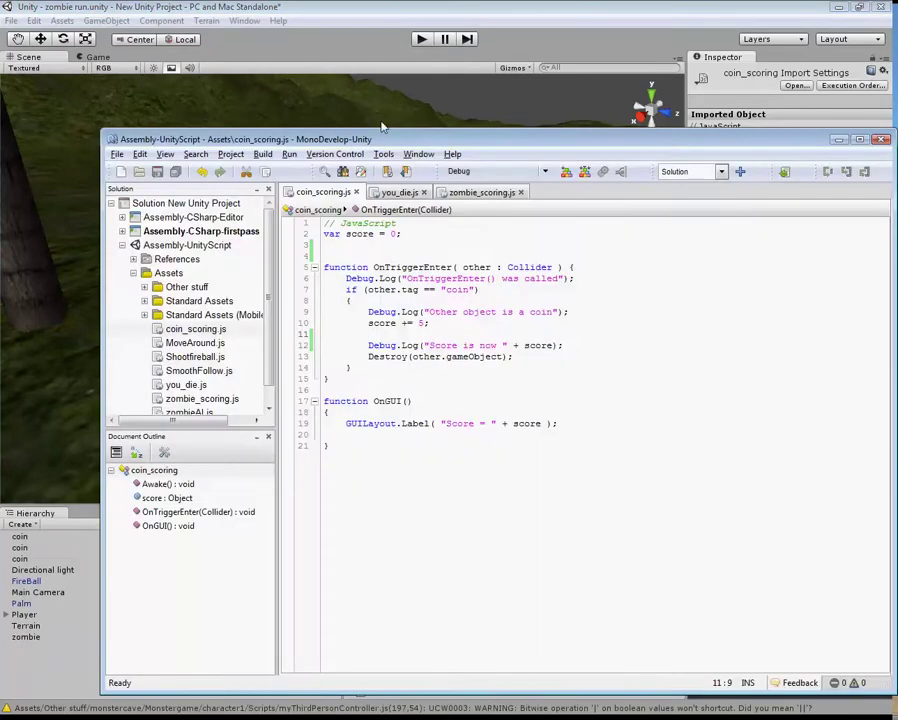
drag(450, 145, 366, 93)
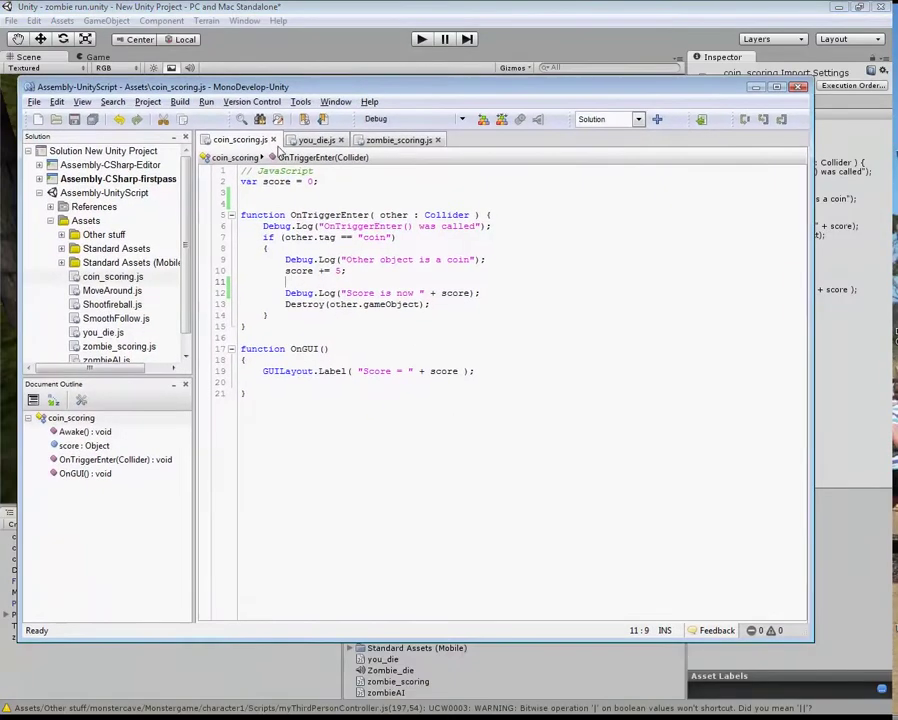
click(258, 193)
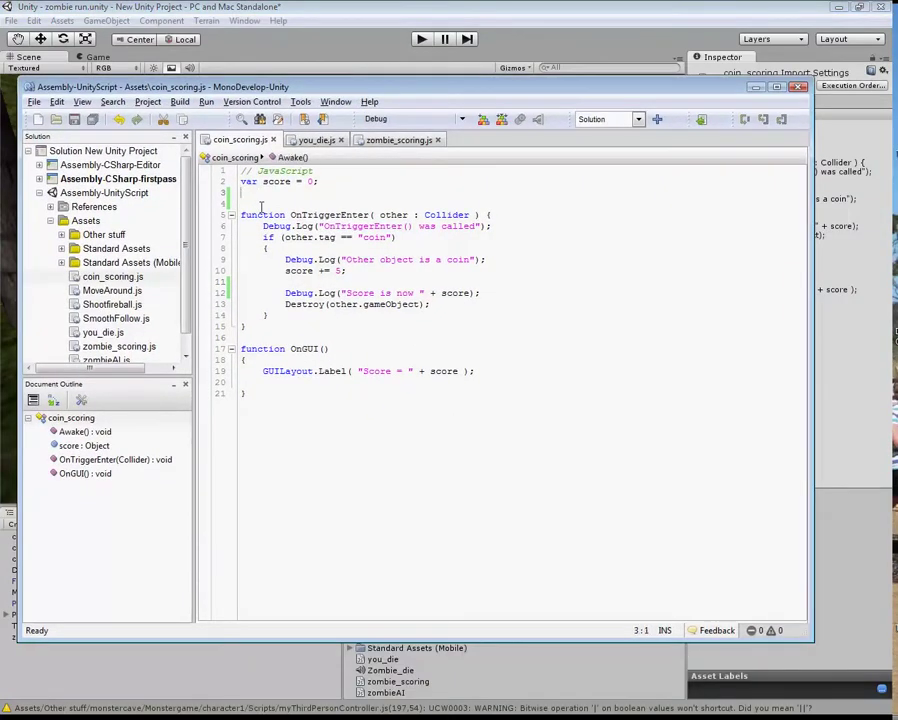
text(var )
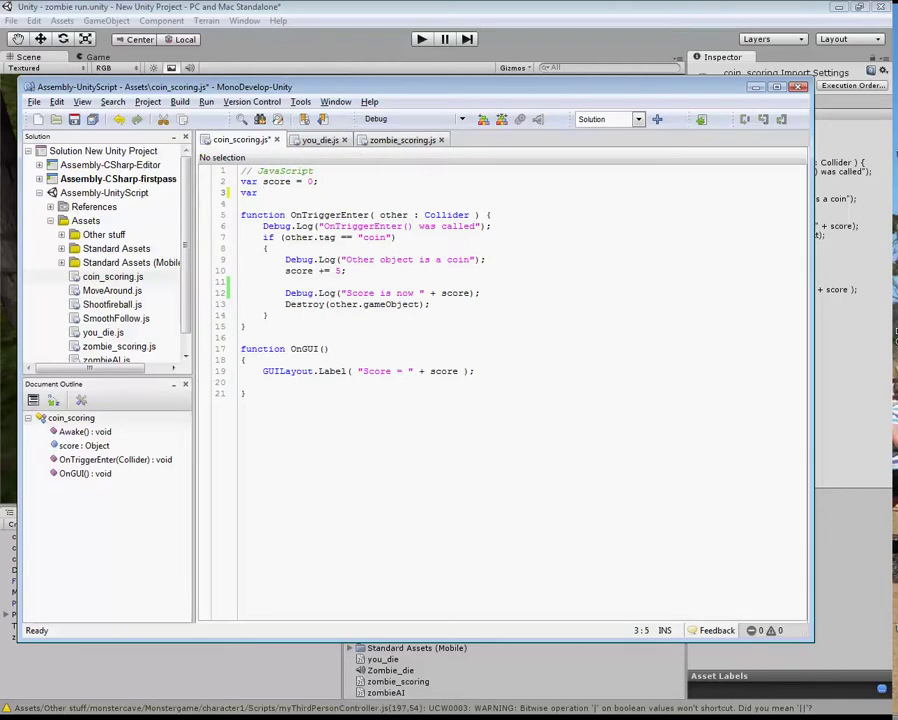
text(Audio)
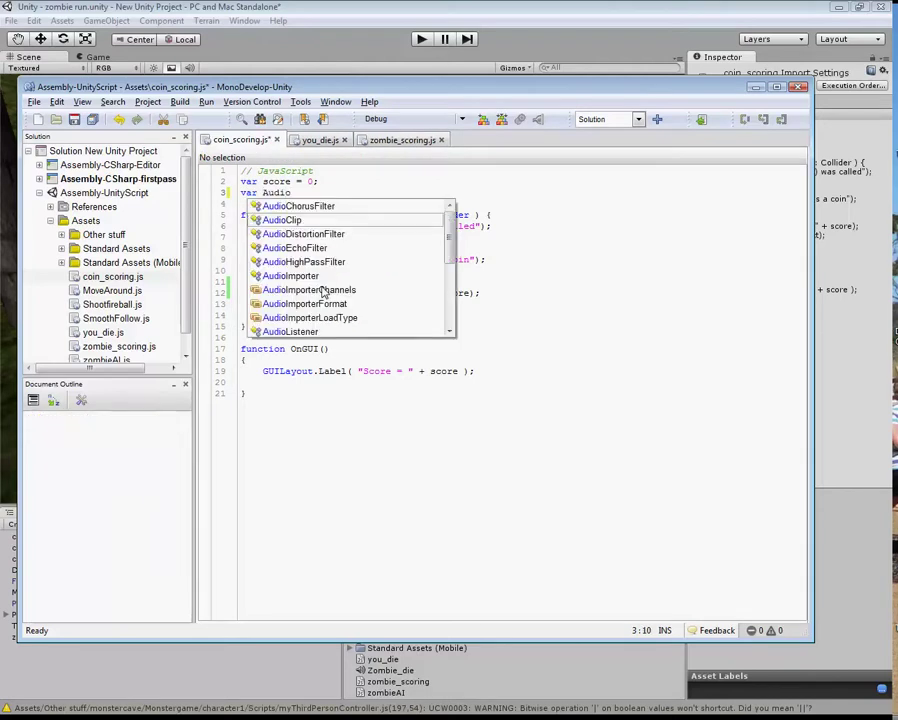
text(Clip;)
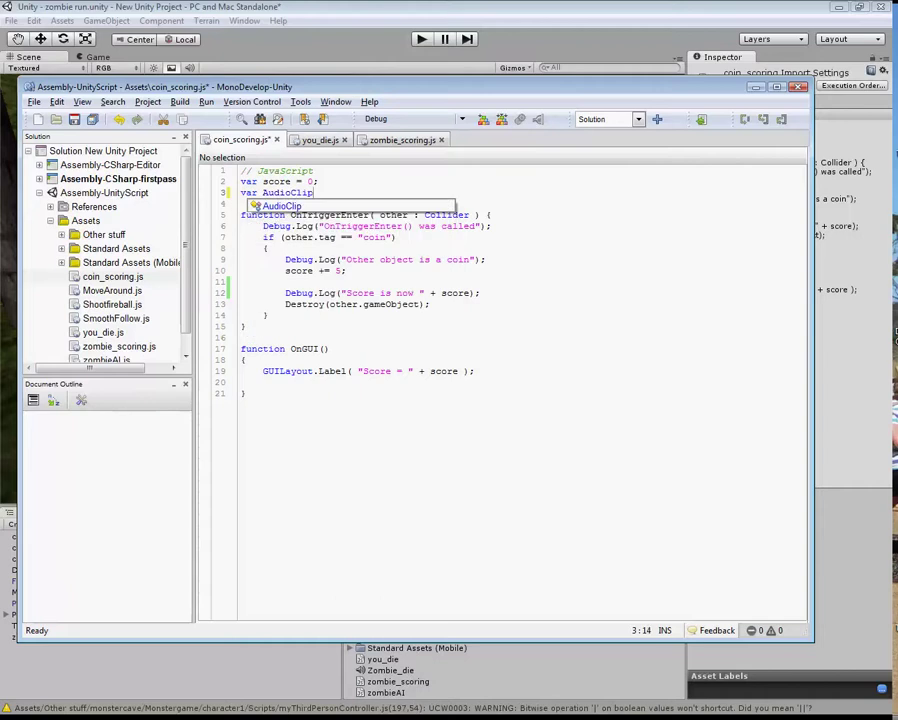
click(300, 282)
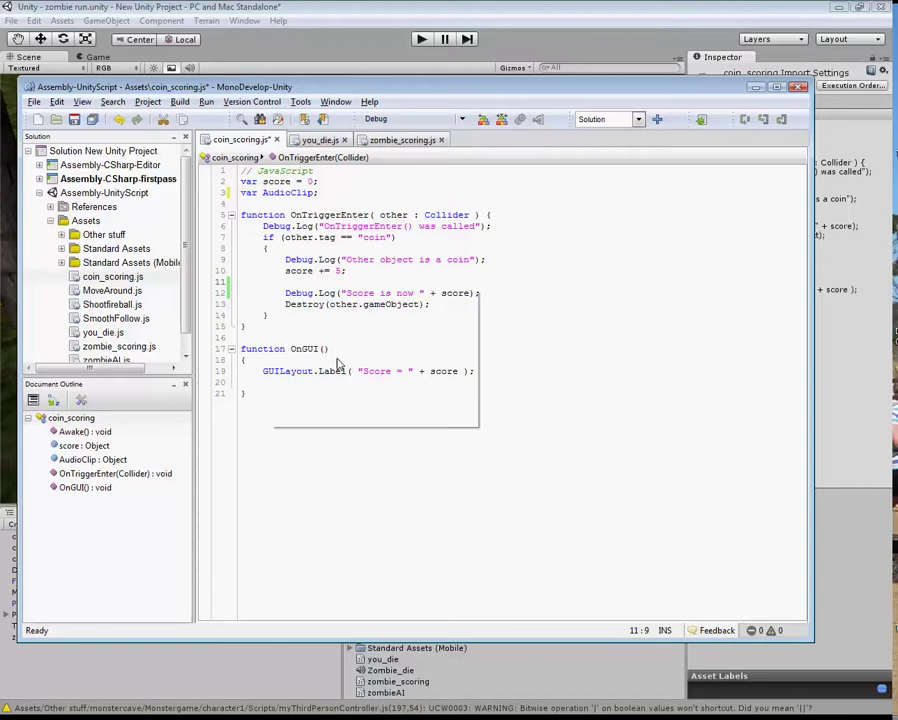
text(aud)
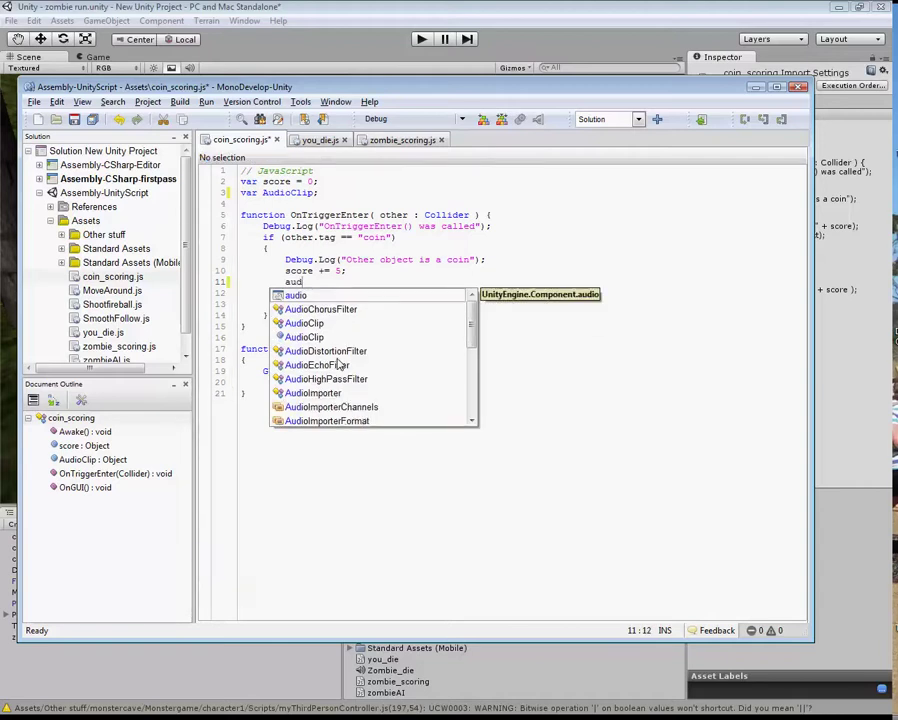
text(io)
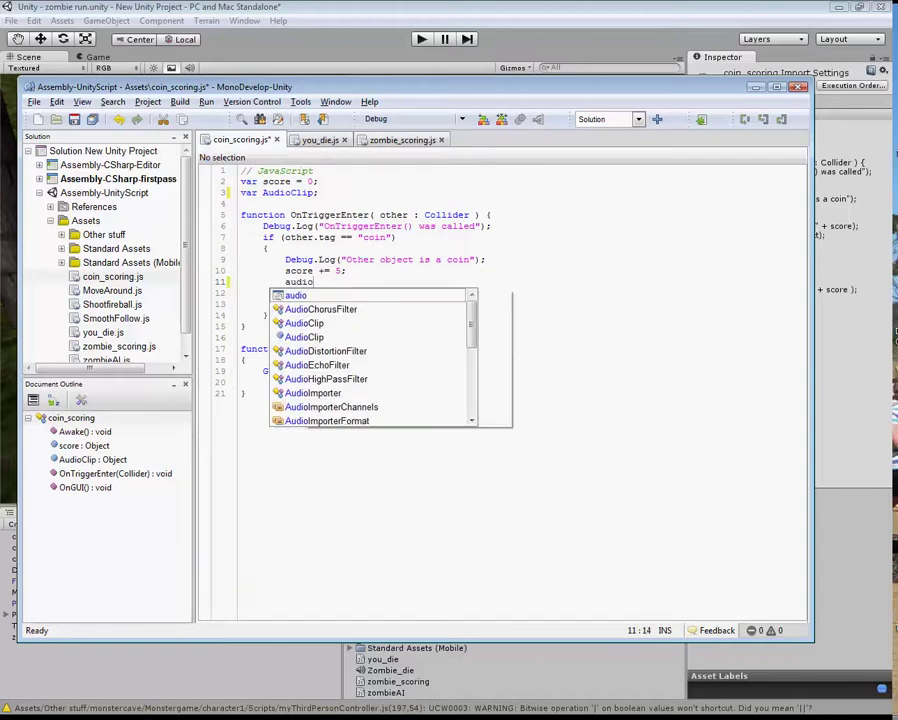
text(.Play)
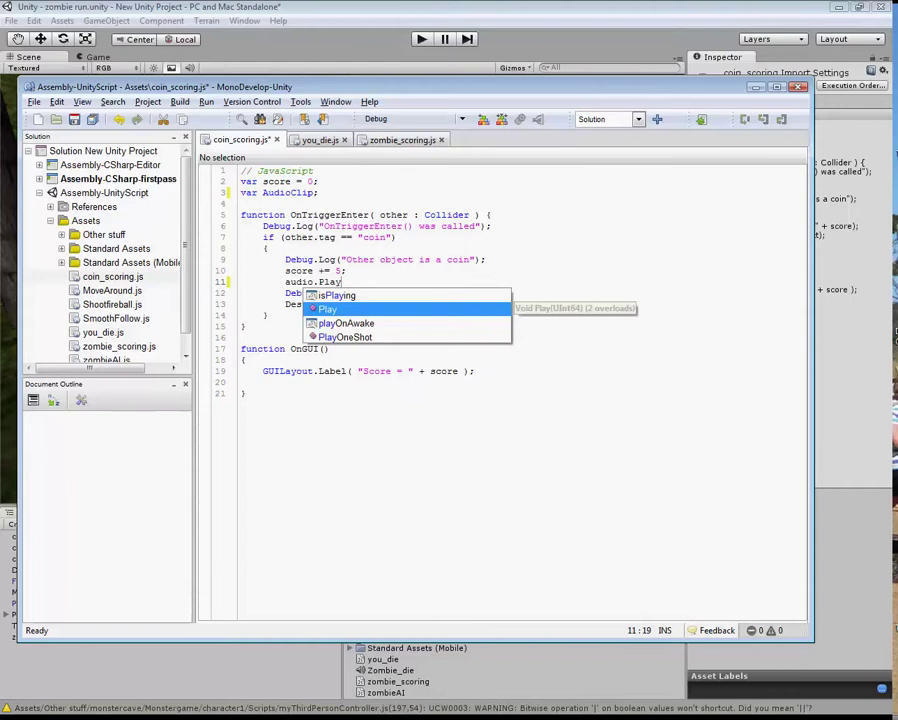
text(())
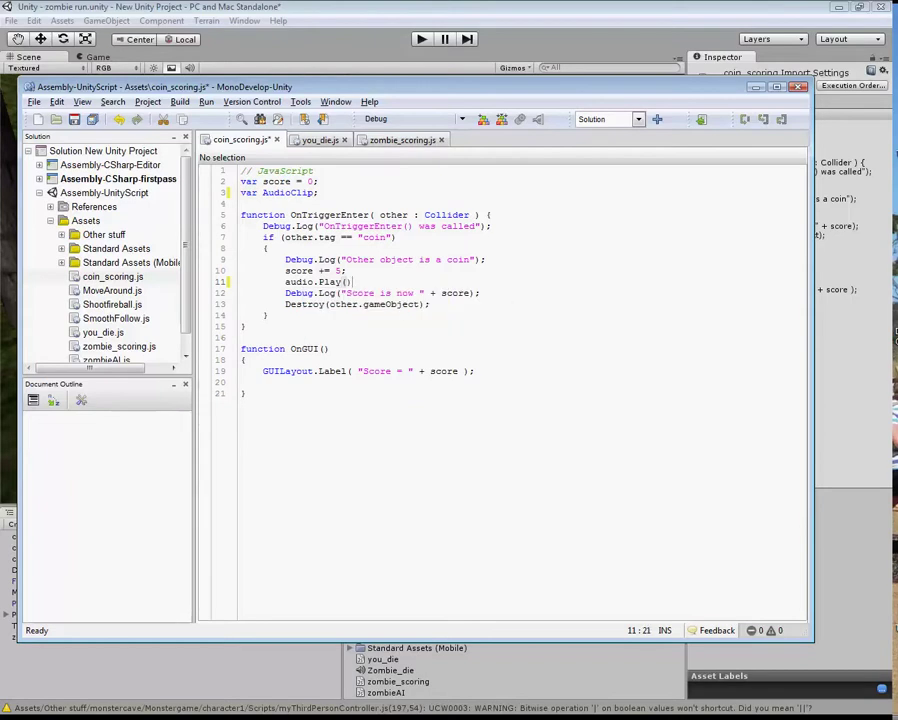
text(;)
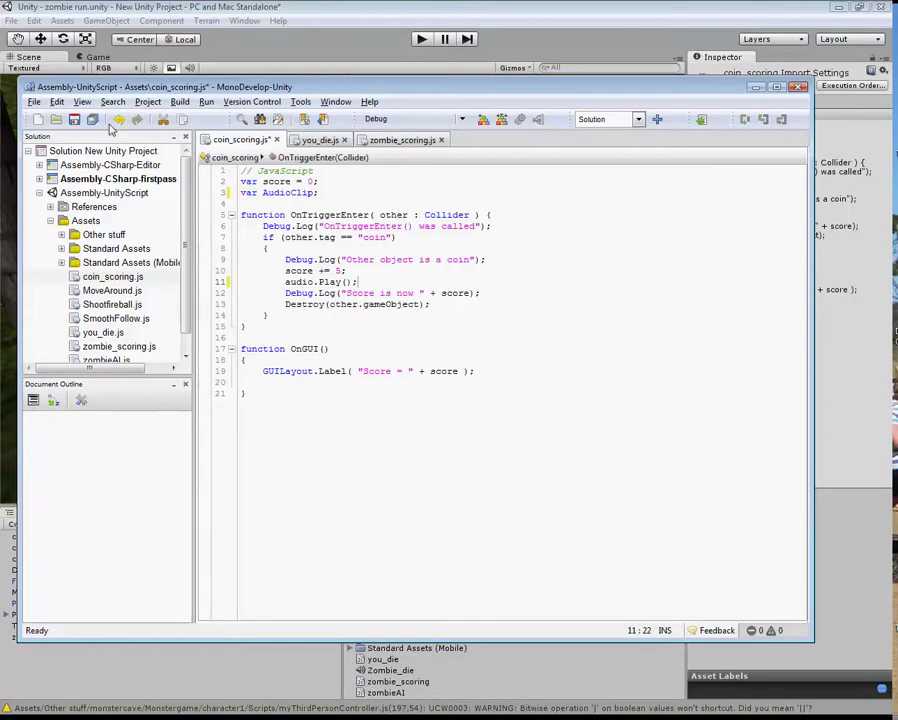
- Save coin_scoring.js and switch back to the Unity editor
click(88, 120)
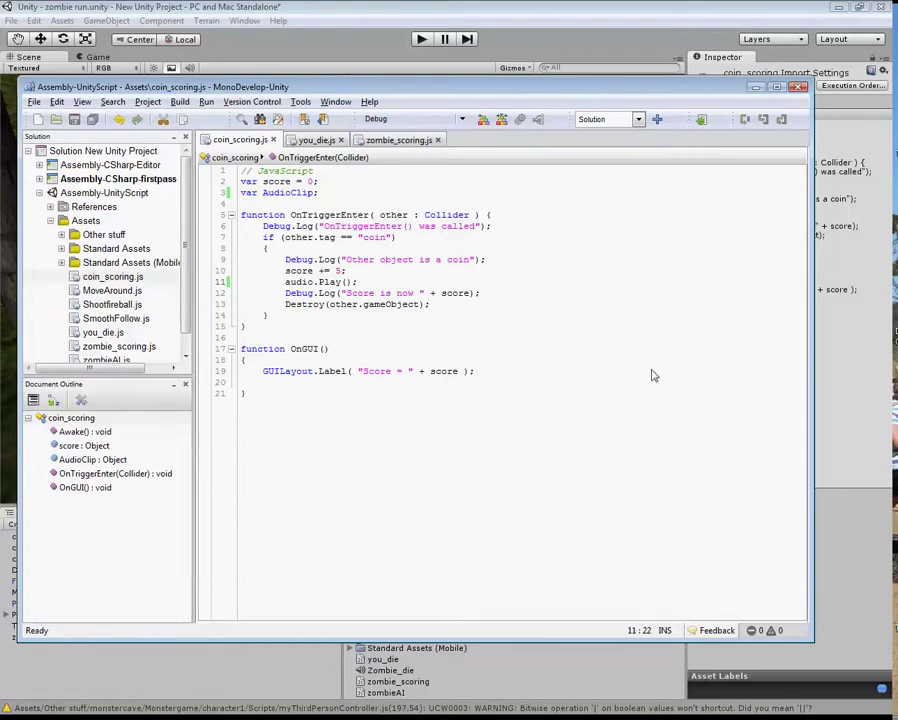
click(240, 664)
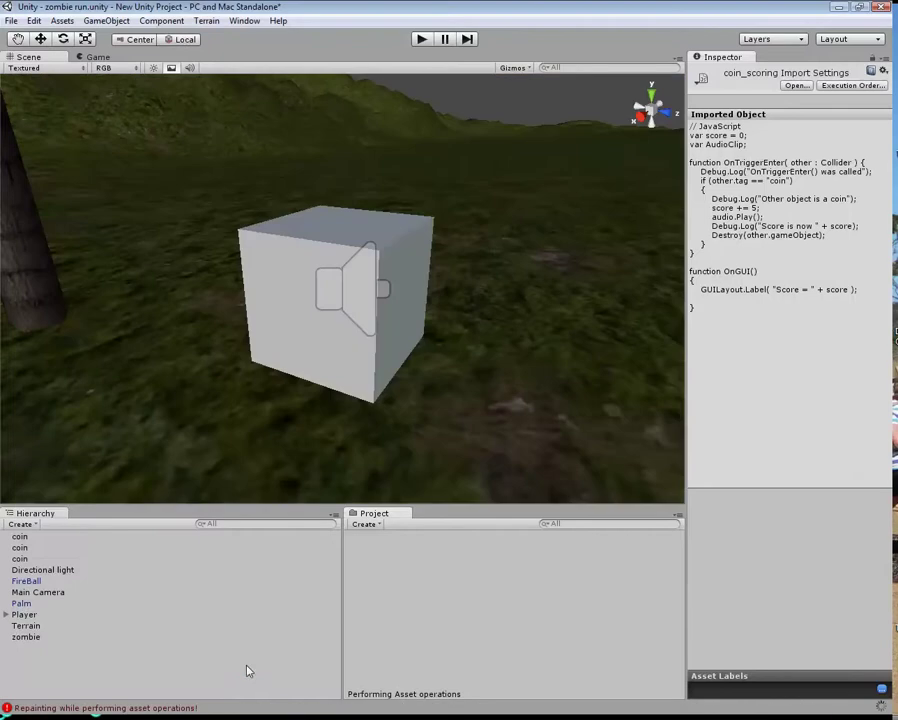
- Add an Audio Listener component to the Player object
click(22, 614)
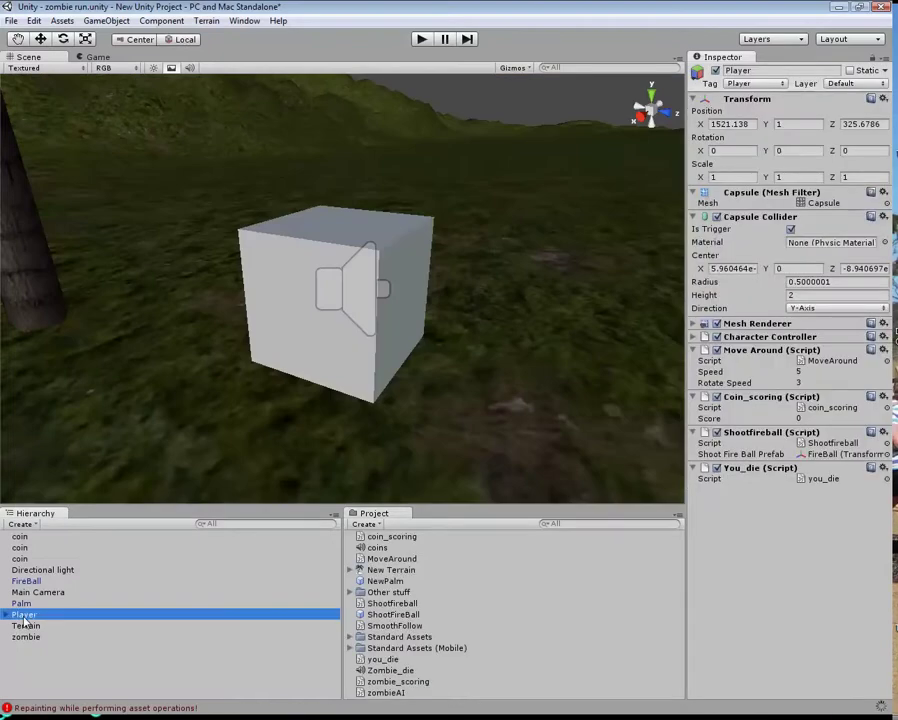
click(161, 20)
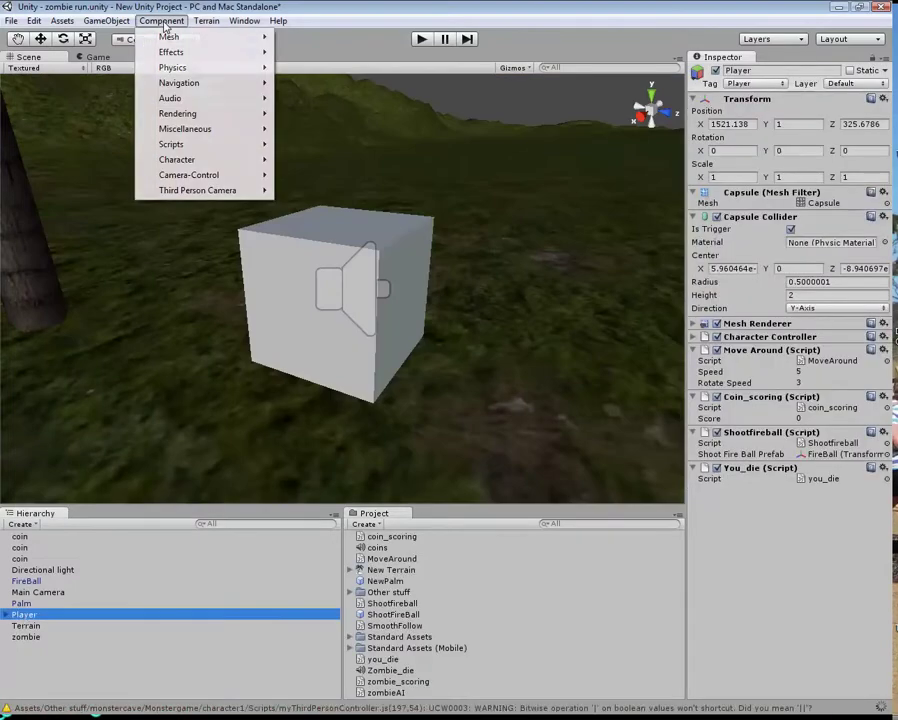
mouse_move(180, 100)
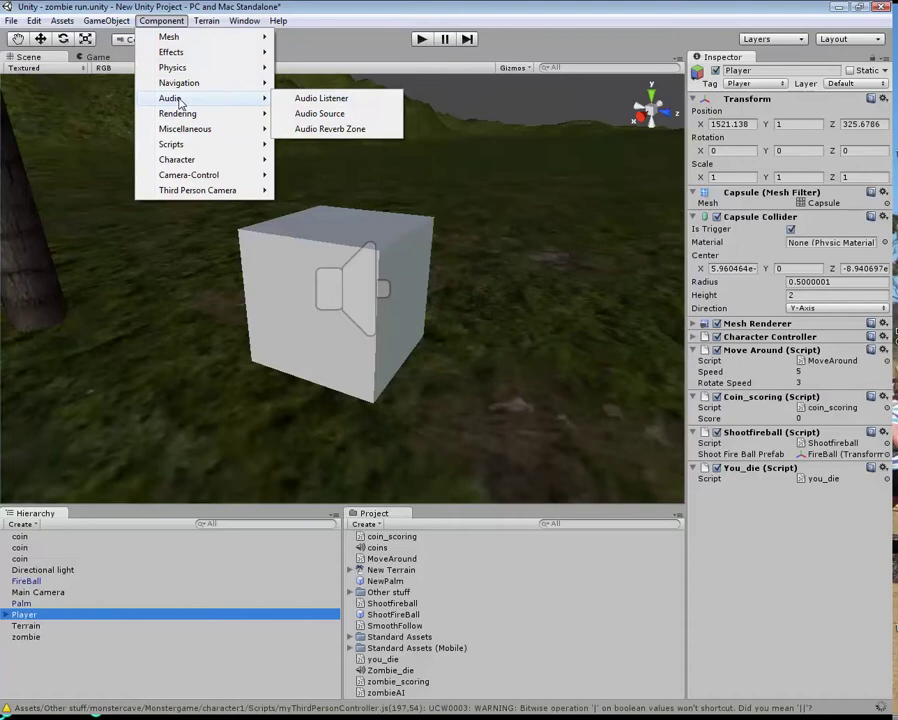
click(320, 104)
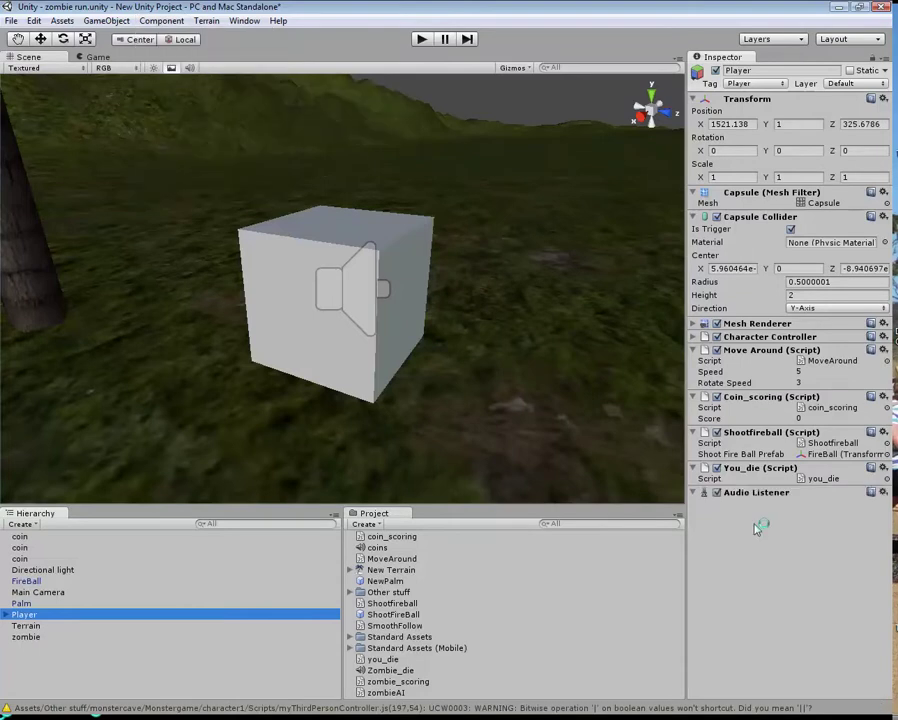
- Collapse the Audio Listener settings and bring up the Component > Audio submenu
click(695, 498)
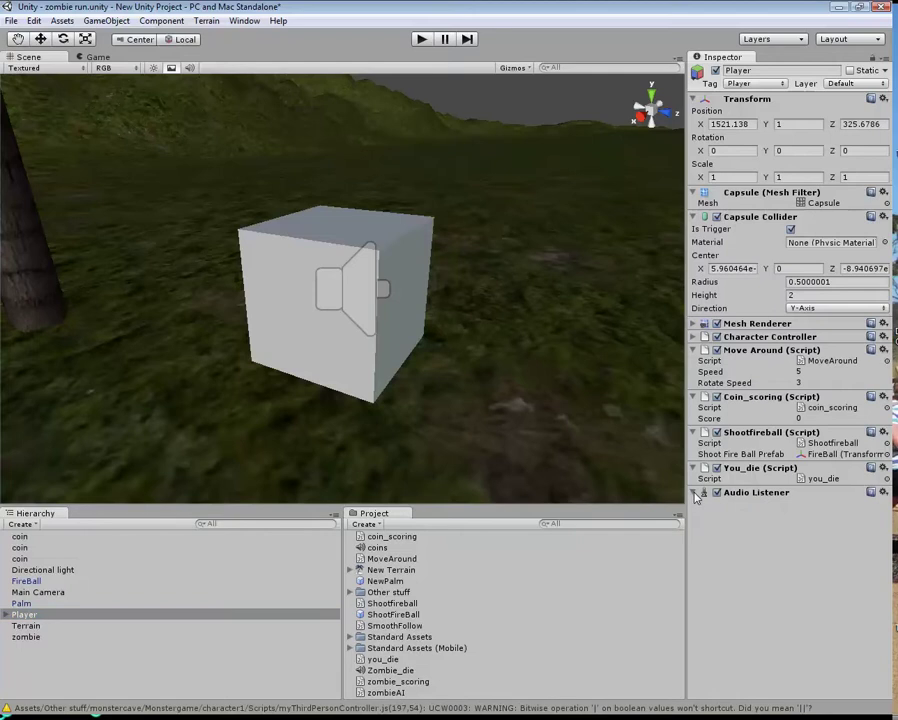
click(694, 495)
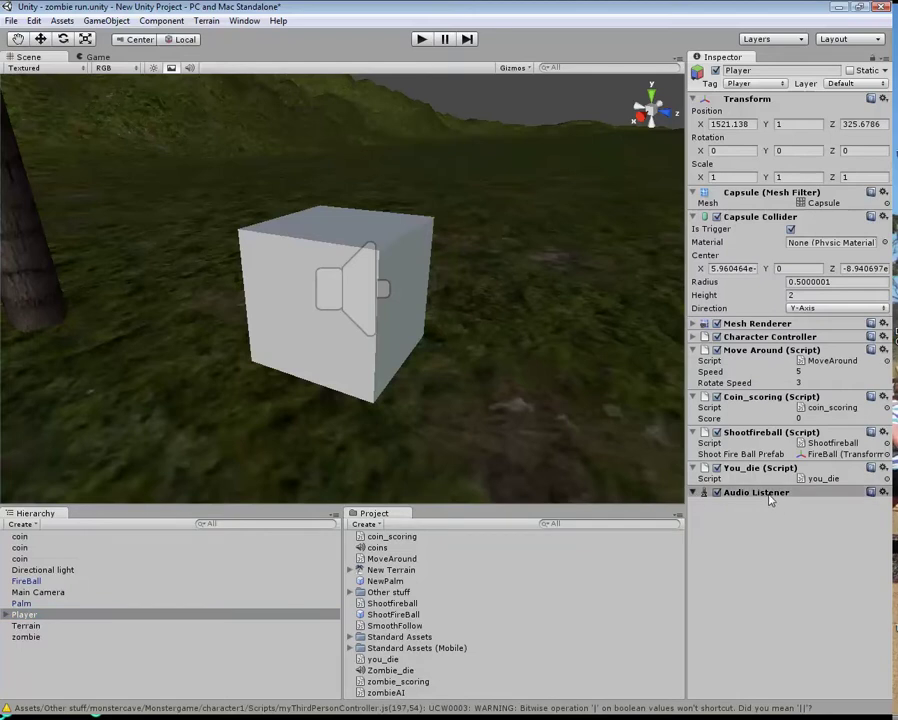
click(161, 20)
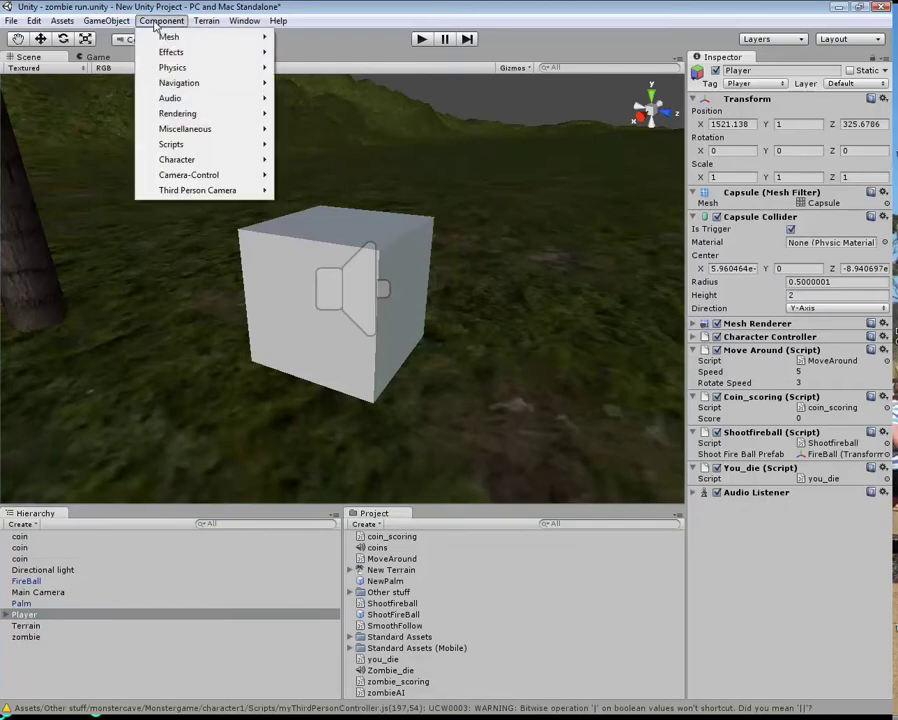
mouse_move(170, 100)
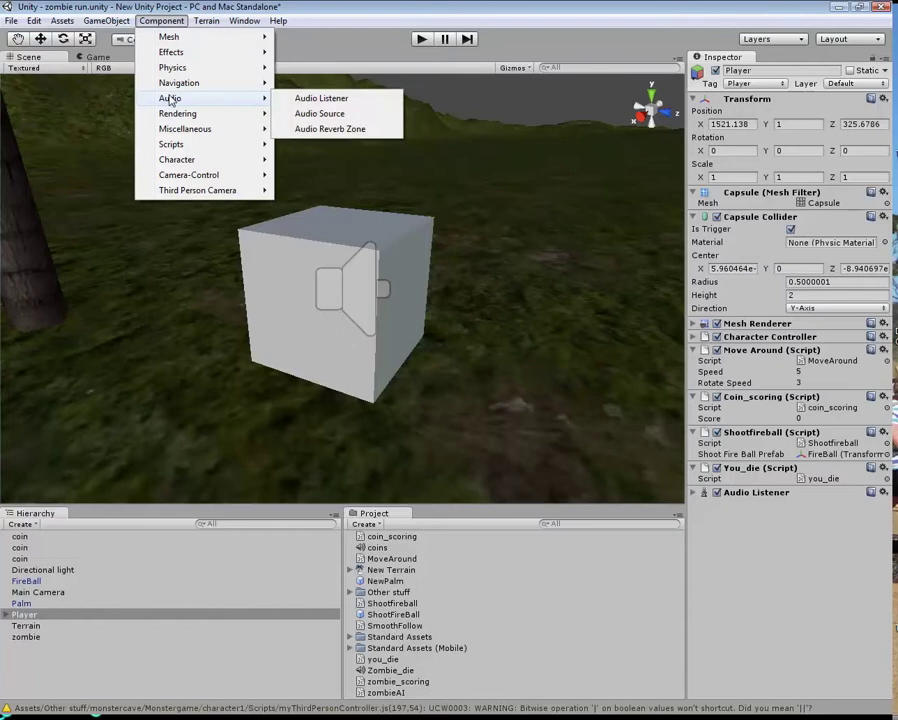
- Add an Audio Source, remove the Audio Listener, and set Play On Awake off, Bypass Effects on
click(305, 114)
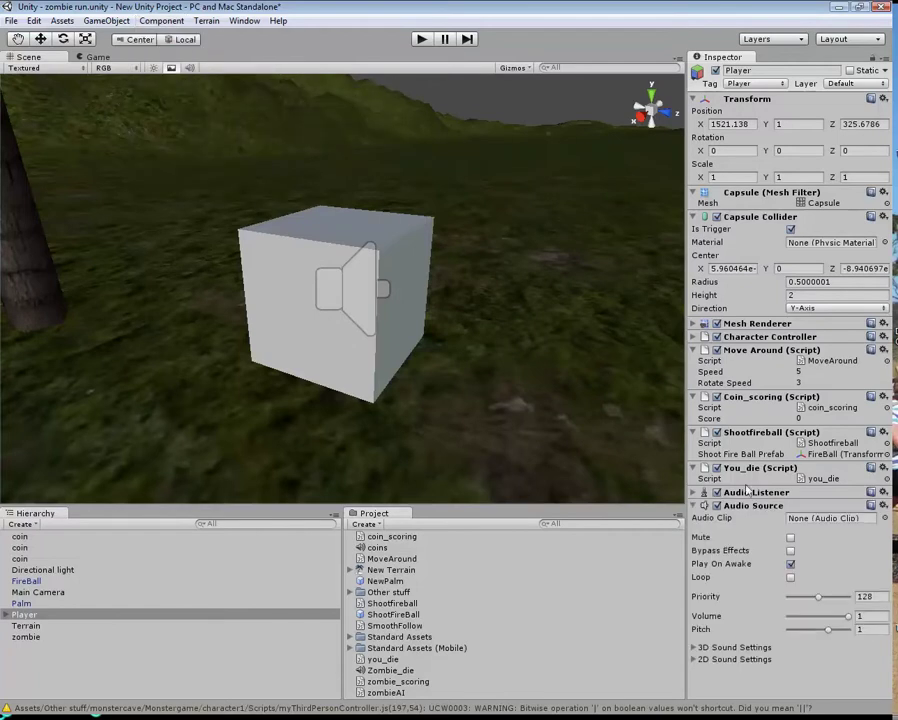
click(884, 493)
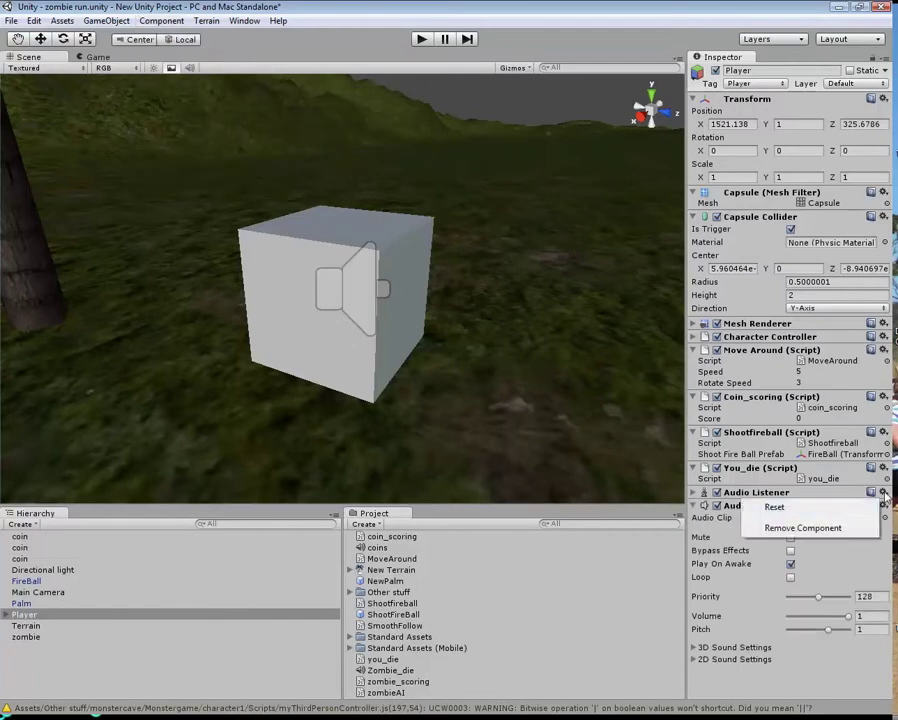
click(852, 527)
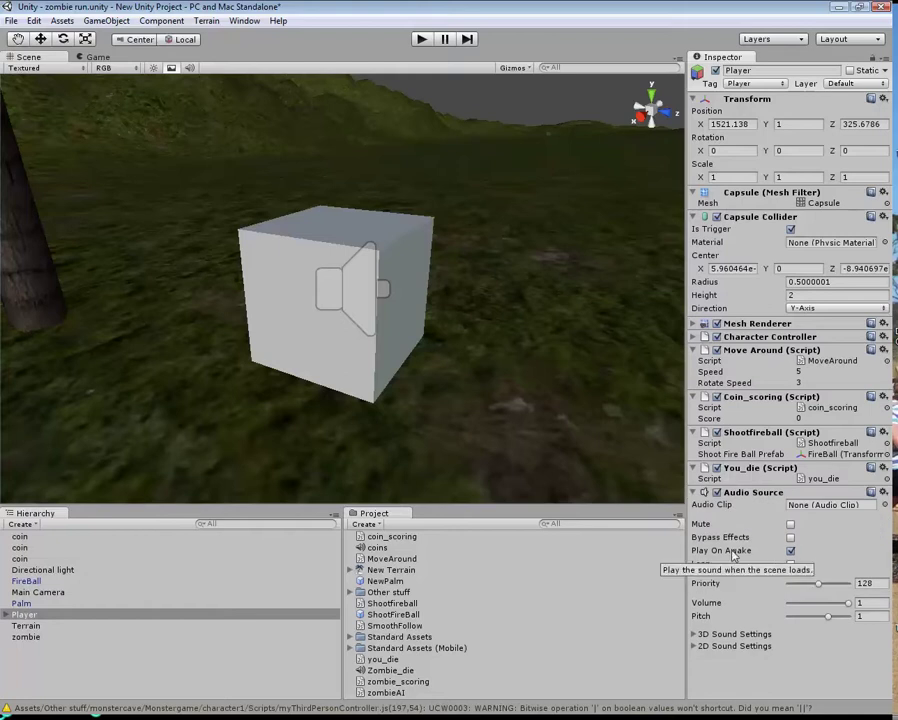
click(791, 550)
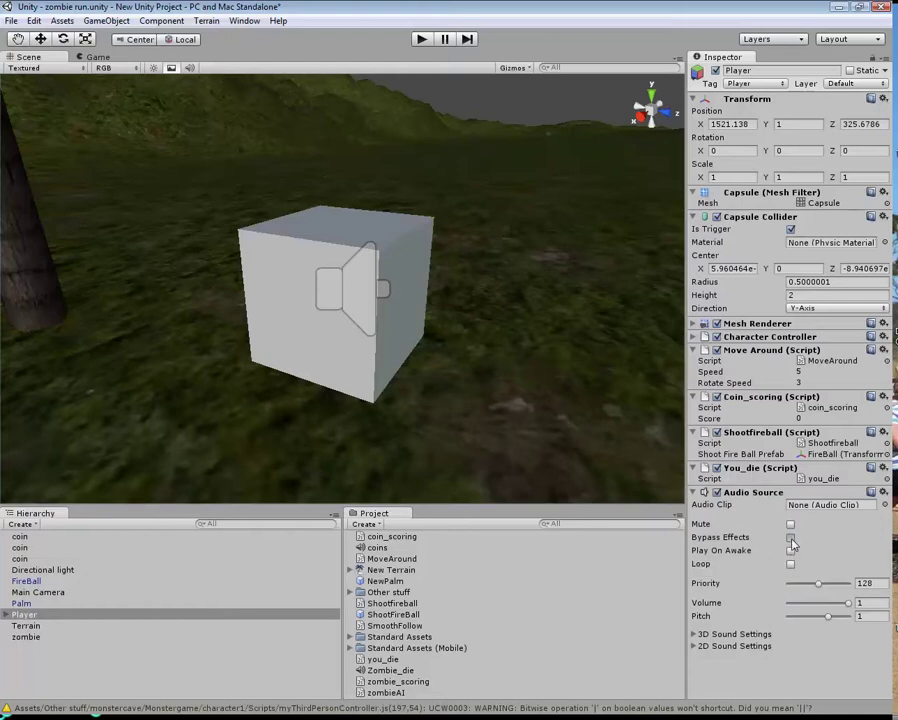
click(791, 537)
- Assign the coins clip to the Player's Audio Source
click(885, 506)
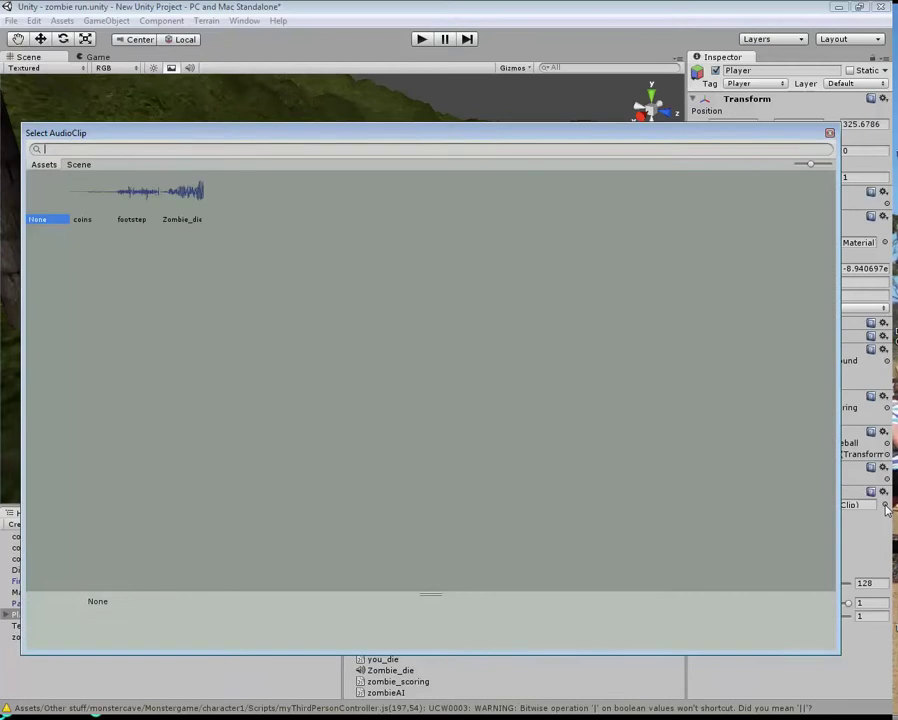
click(83, 205)
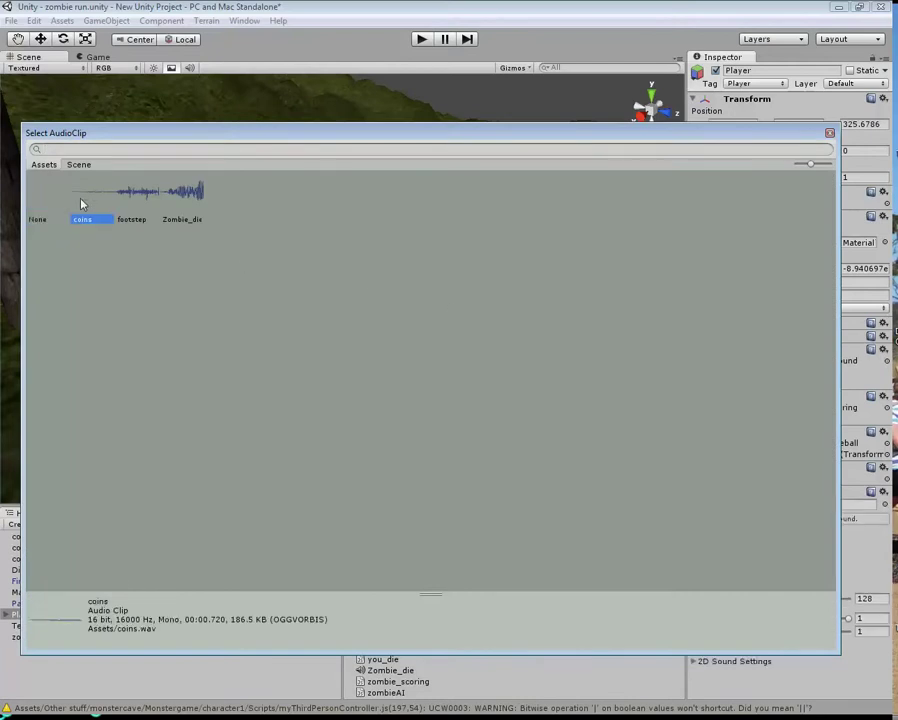
double_click(83, 205)
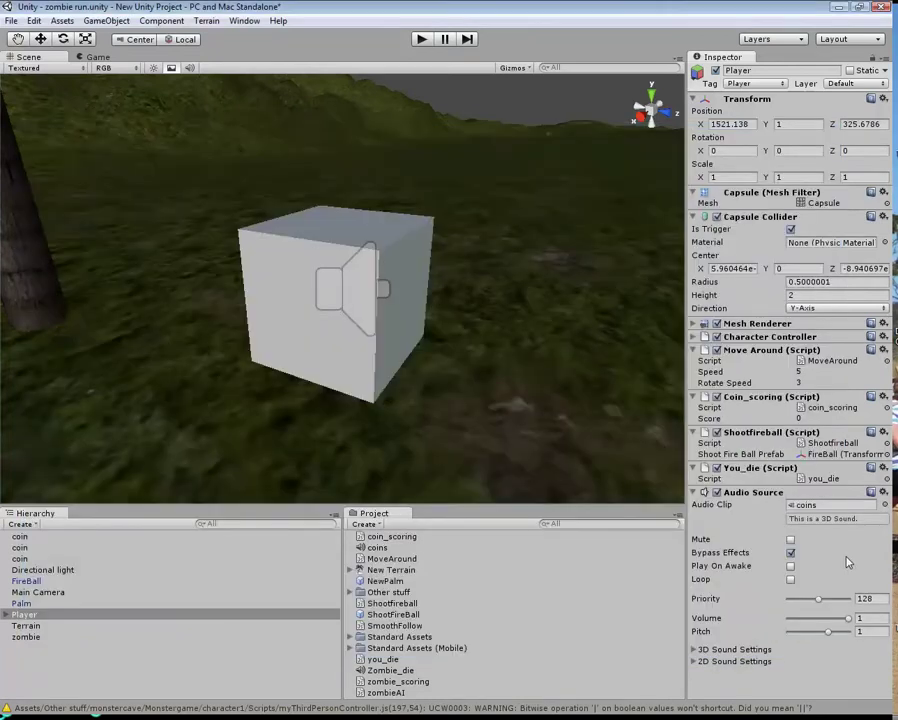
- Save the scene and start the game in play mode
click(11, 20)
click(43, 74)
click(421, 39)
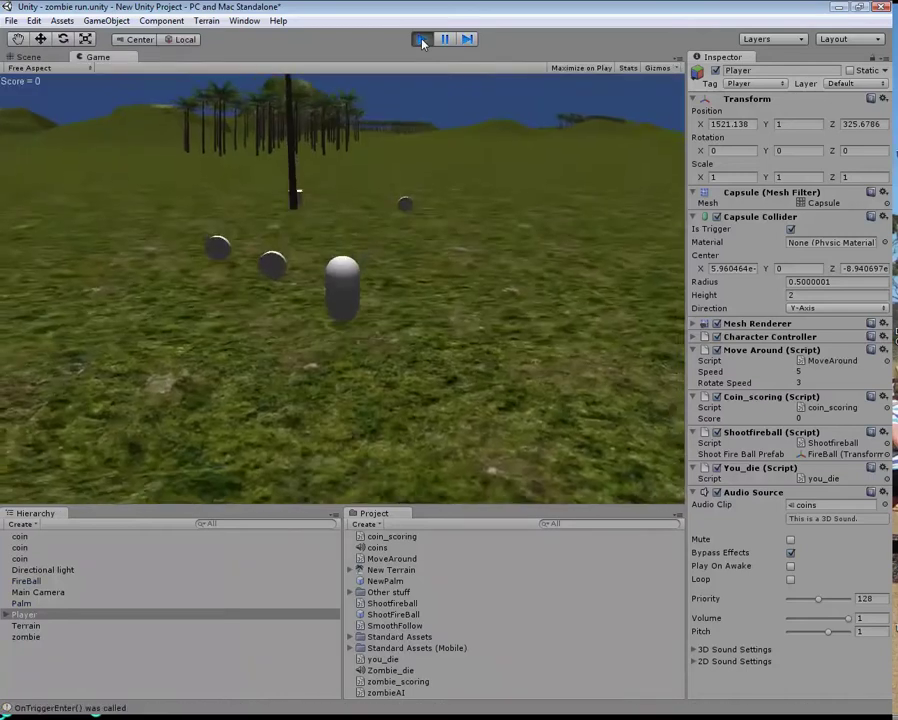
key(Left)
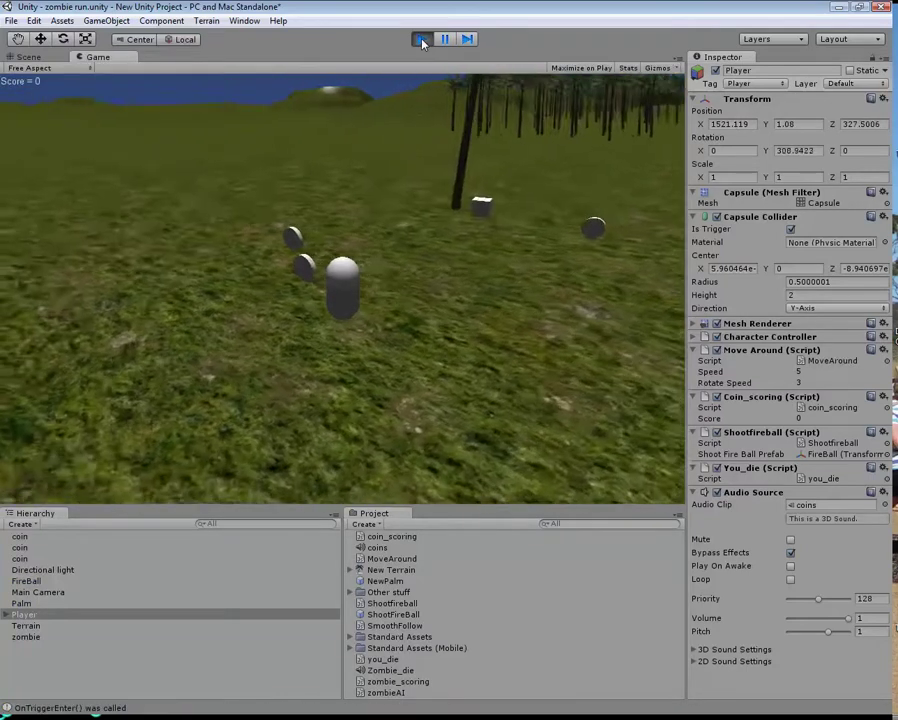
key(Up)
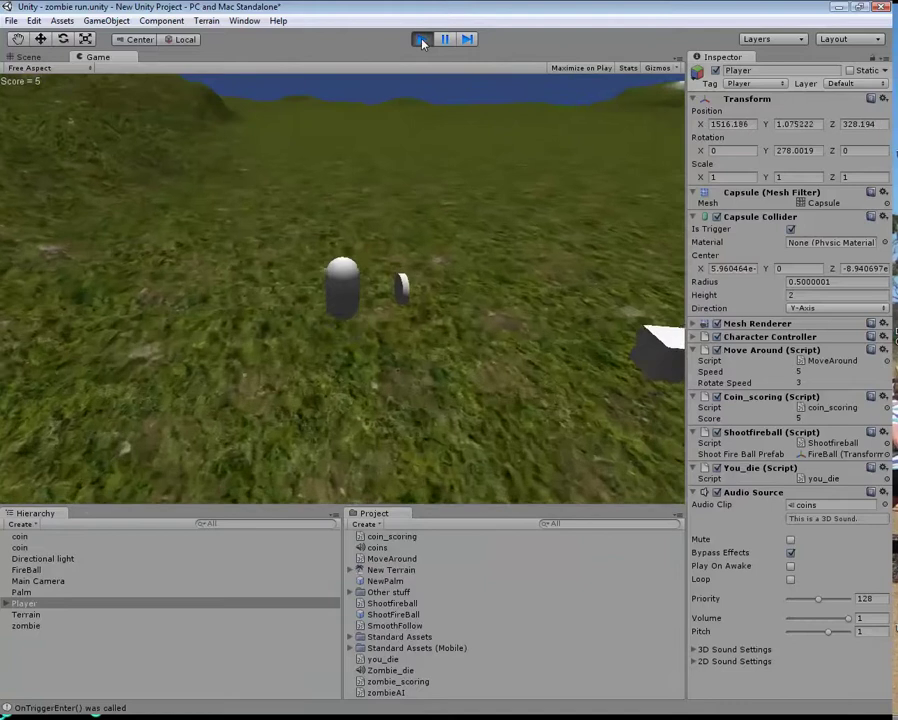
key(Right)
key(Right)
key(Up)
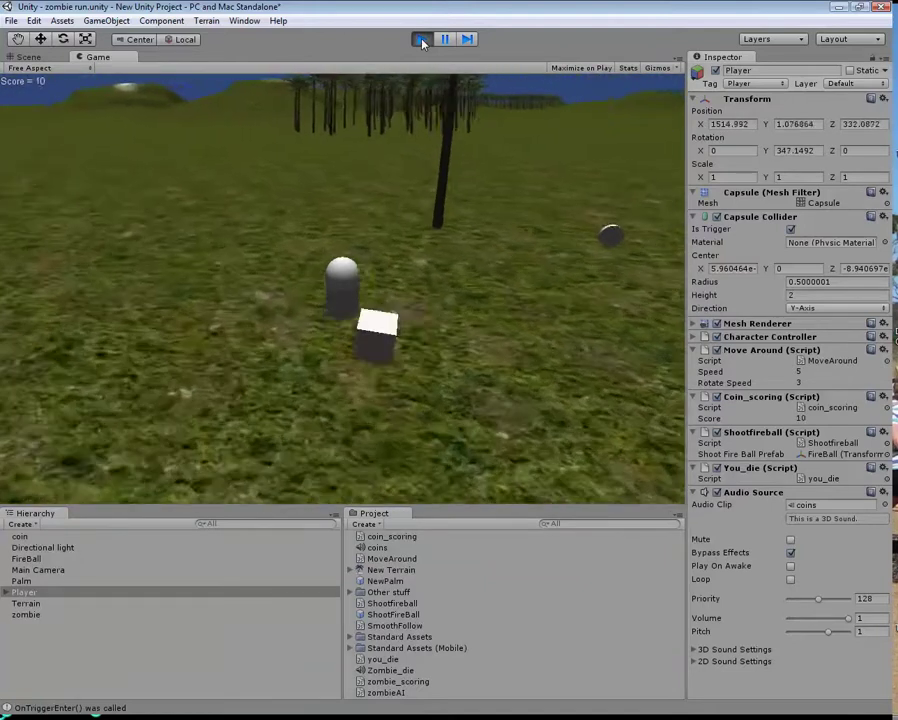
key(Right)
key(Up)
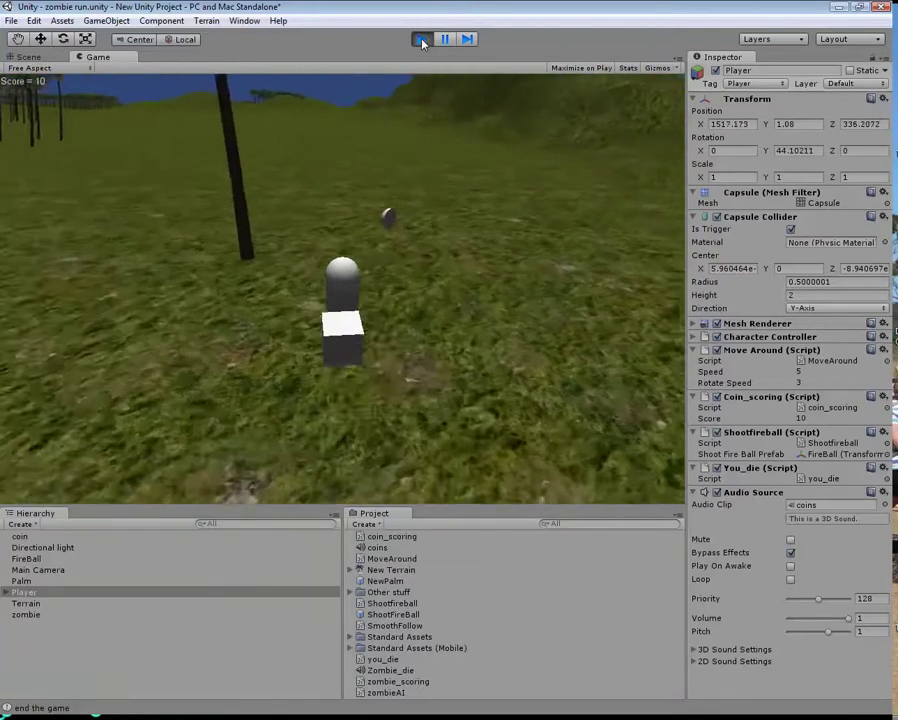
key(Right)
key(Up)
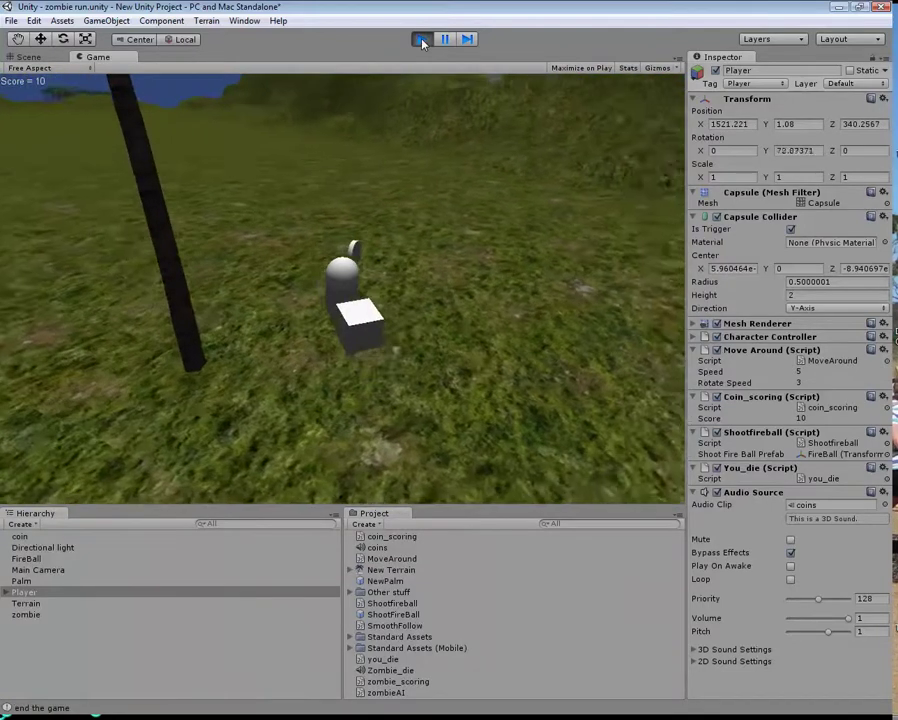
key(Left)
key(Up)
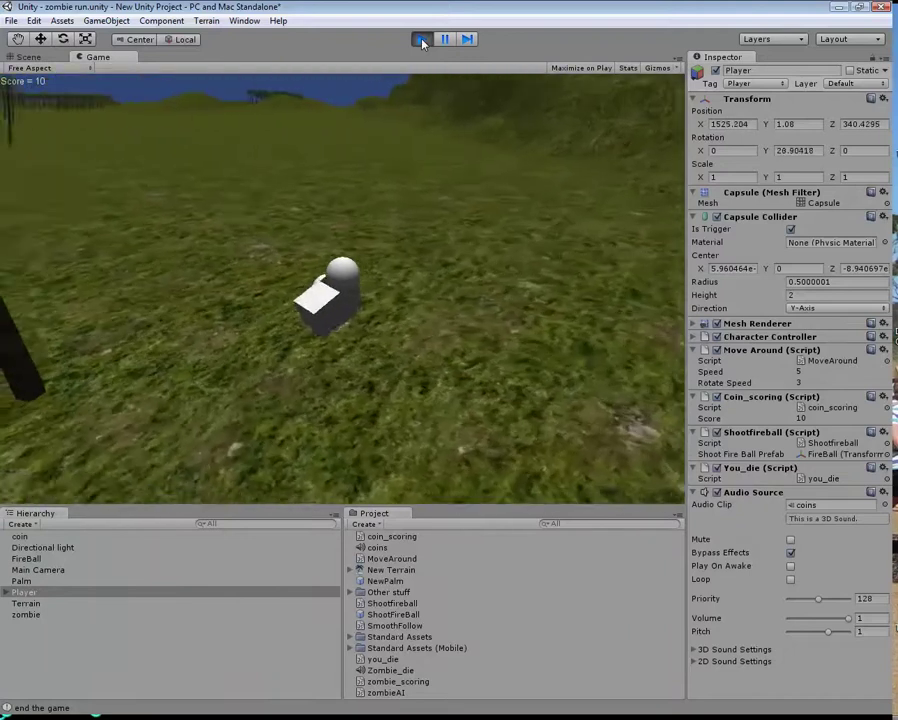
key(Left)
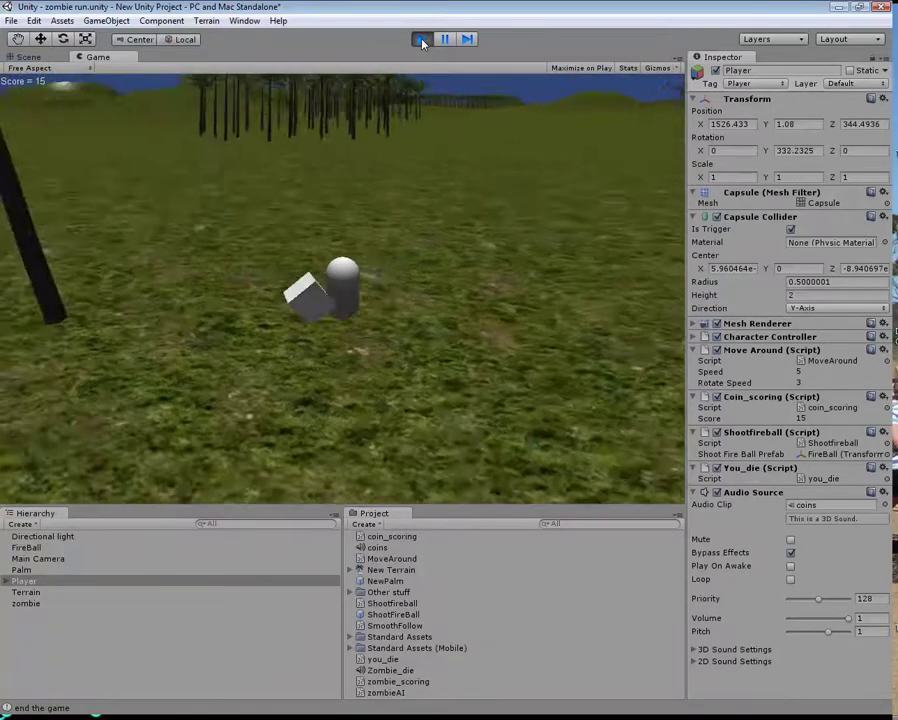
key(Left)
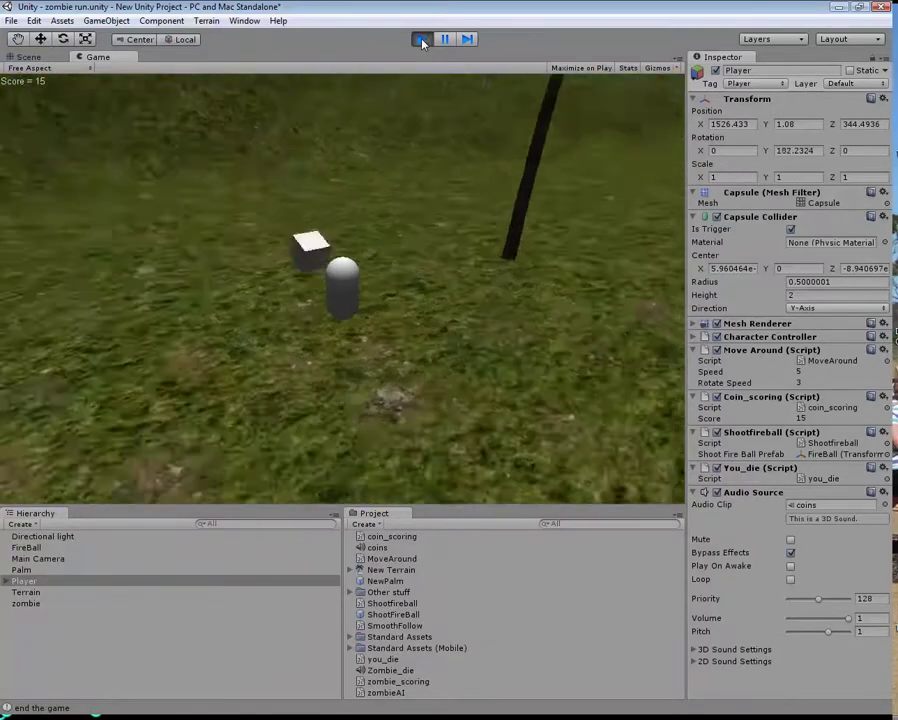
key(Up)
key(Right)
key(Up)
key(space)
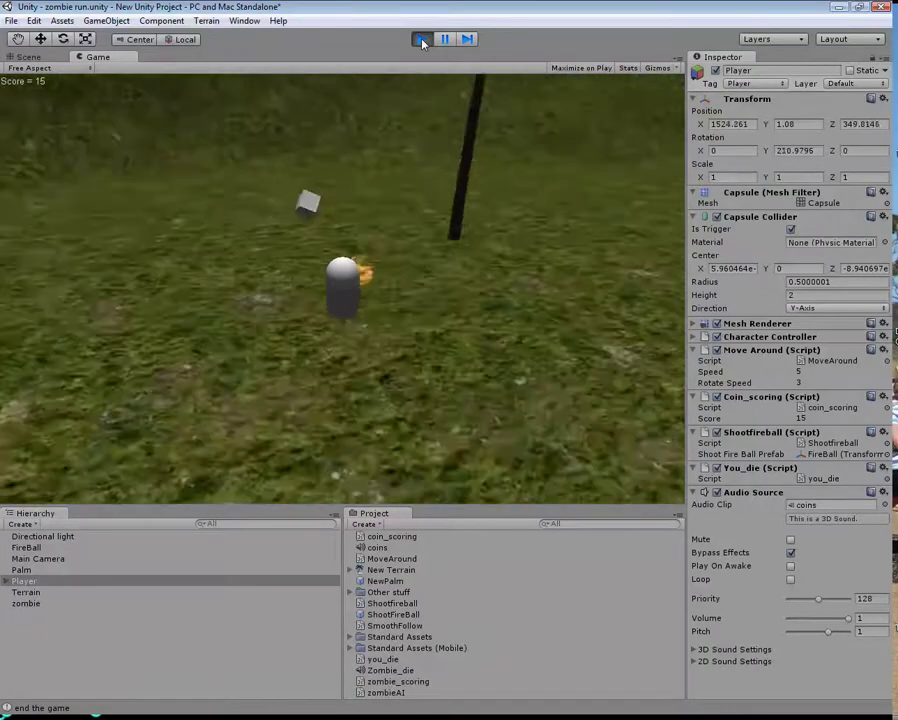
key(Left)
key(Up)
key(space)
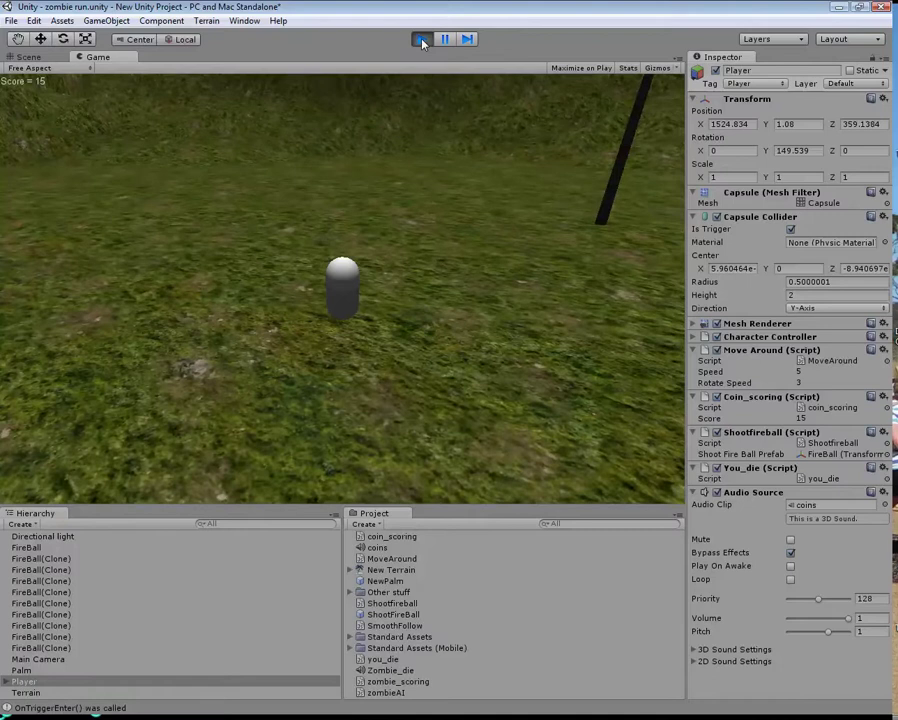
click(422, 40)
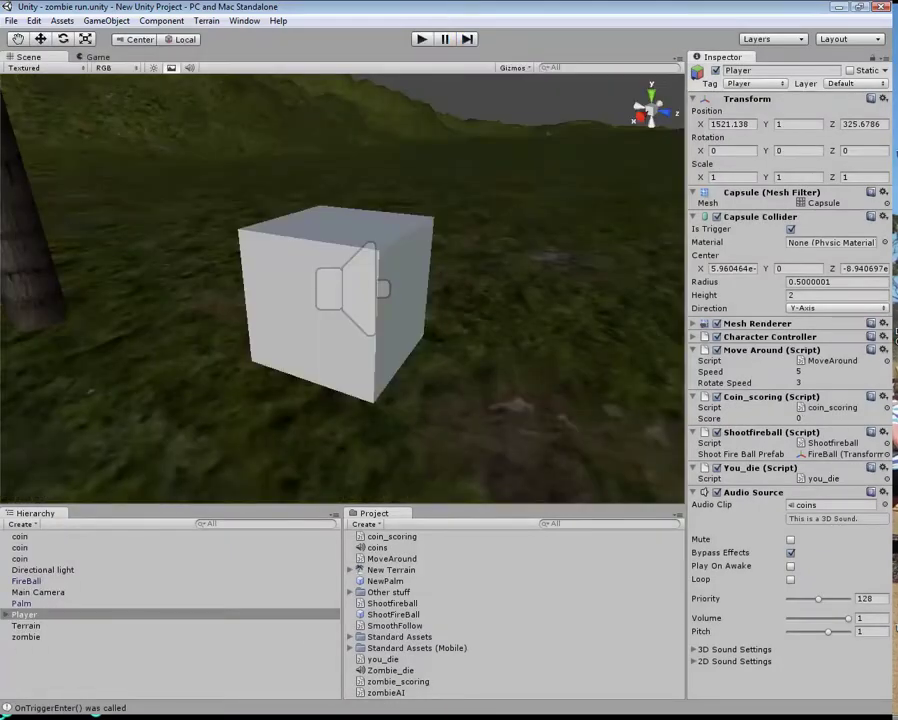